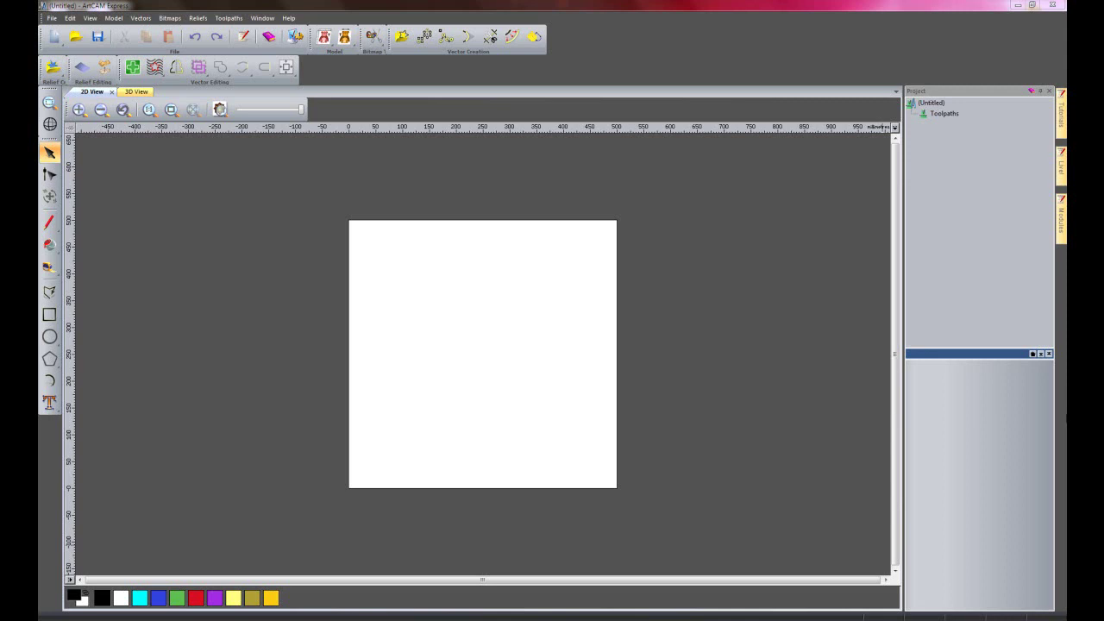
# - Draw a rectangle about 190 mm wide and 129 mm high in the model's upper left area
pyautogui.click(1064, 216)
pyautogui.click(932, 102)
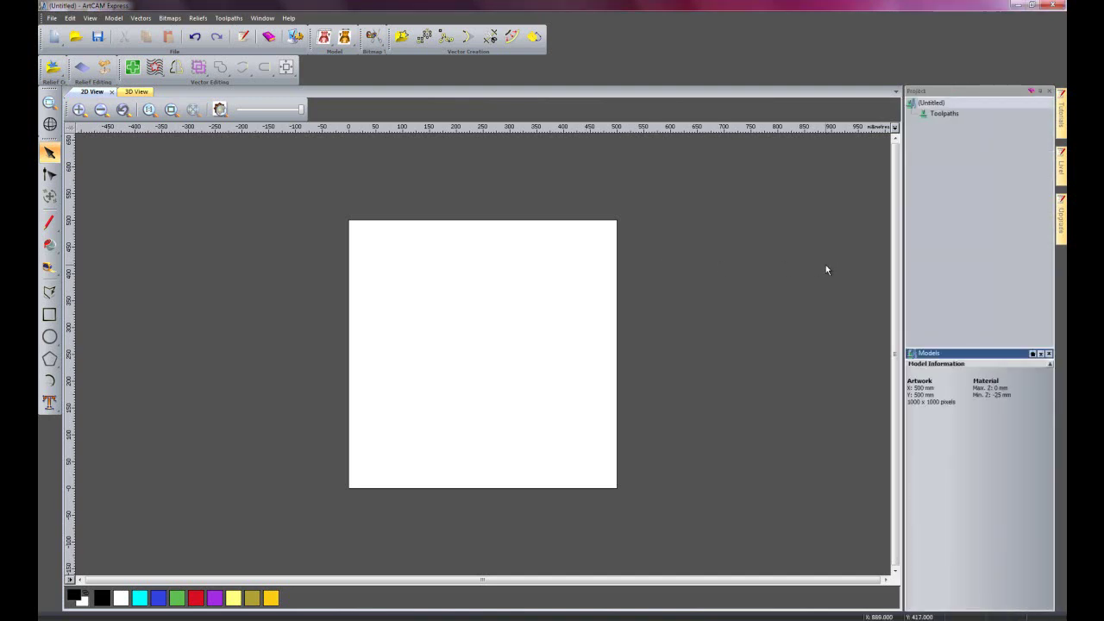
pyautogui.click(50, 314)
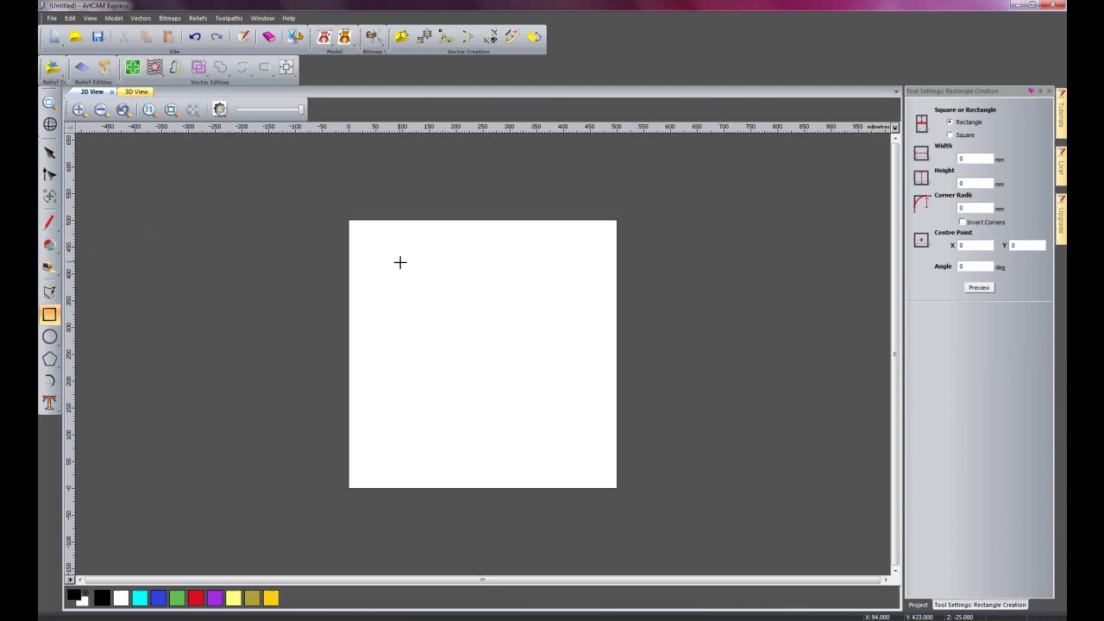
pyautogui.moveTo(370, 244); pyautogui.dragTo(473, 312)
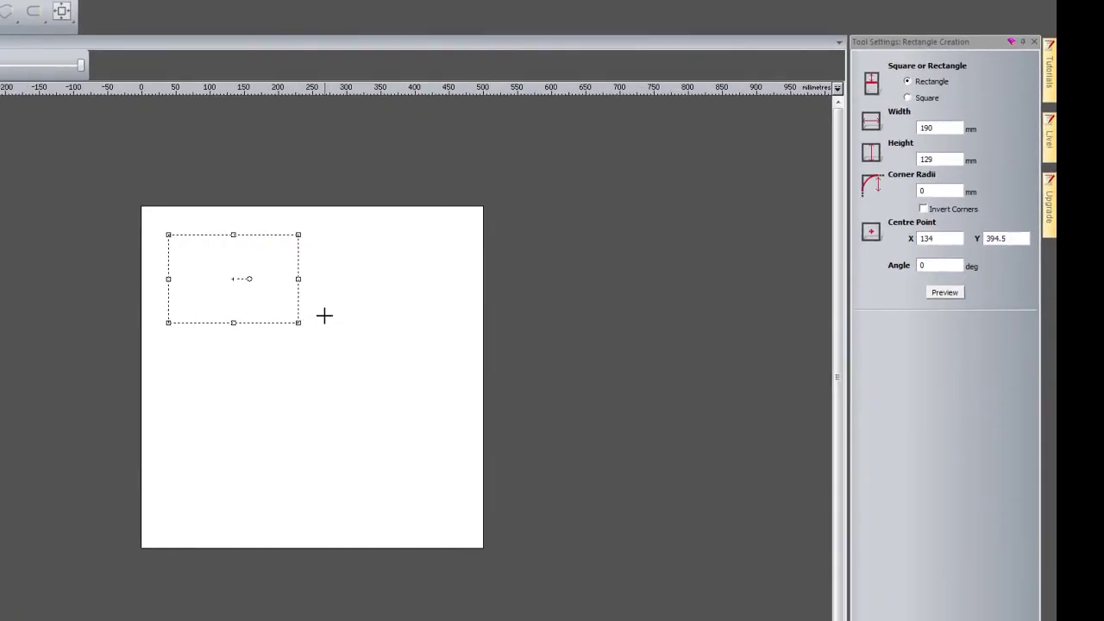
pyautogui.press('Escape')
pyautogui.press('Escape')
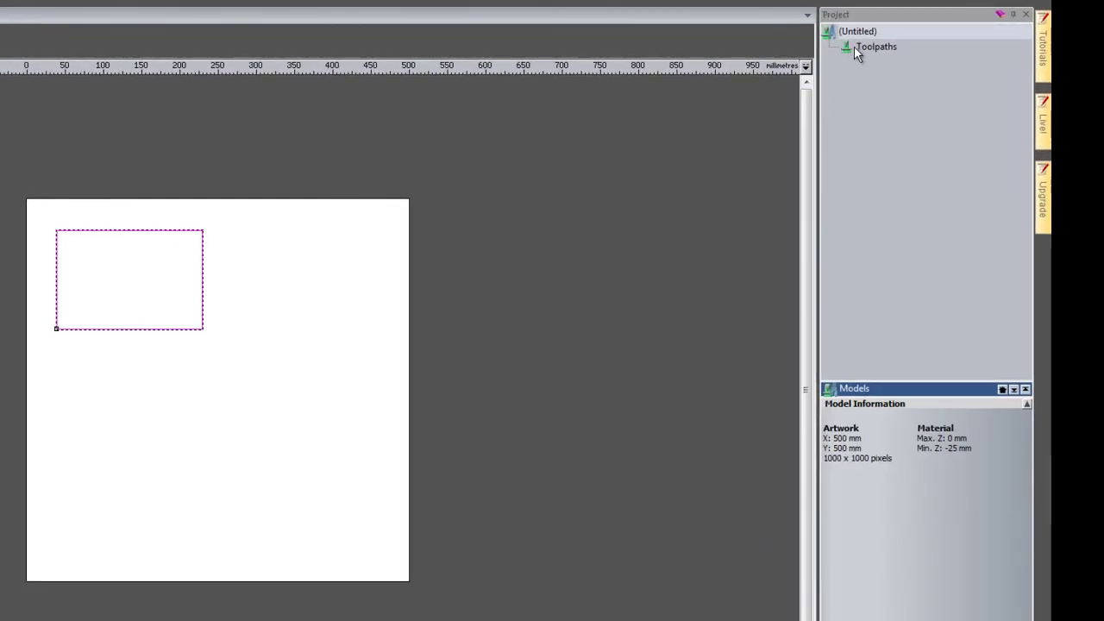
# - Start a texture toolpath and set its area to machine to Selected Vectors for the rectangle
pyautogui.click(882, 69)
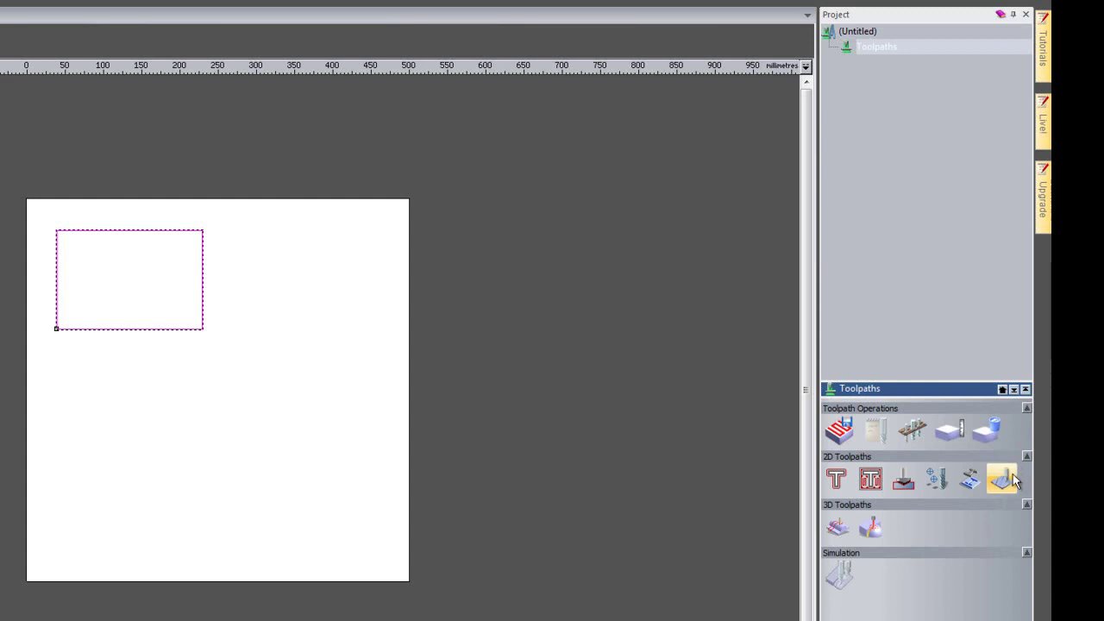
pyautogui.click(1011, 478)
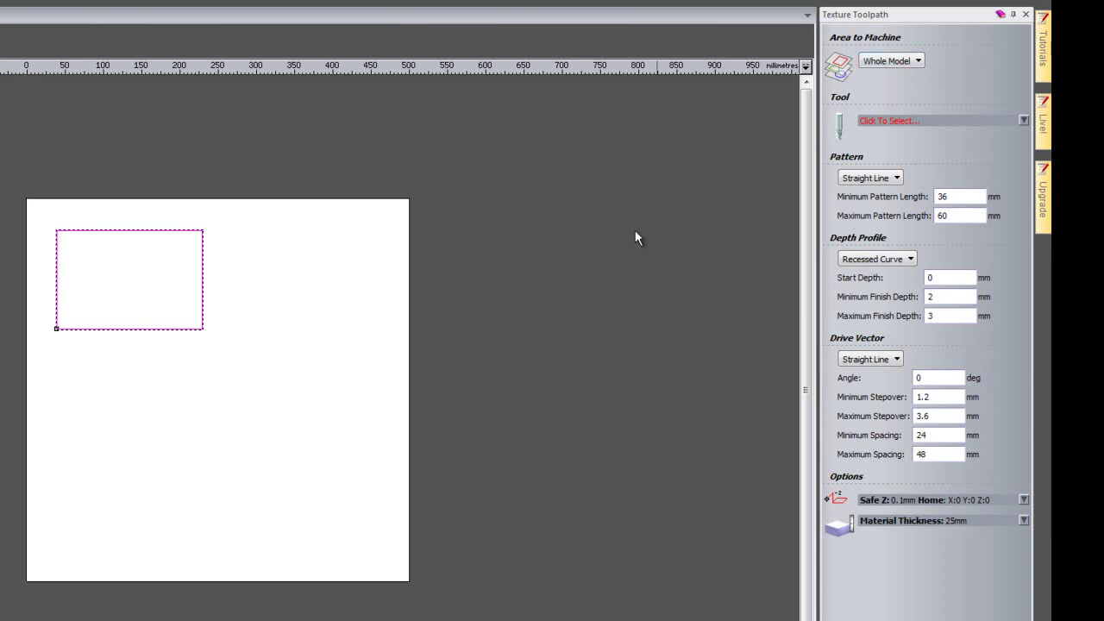
pyautogui.click(896, 60)
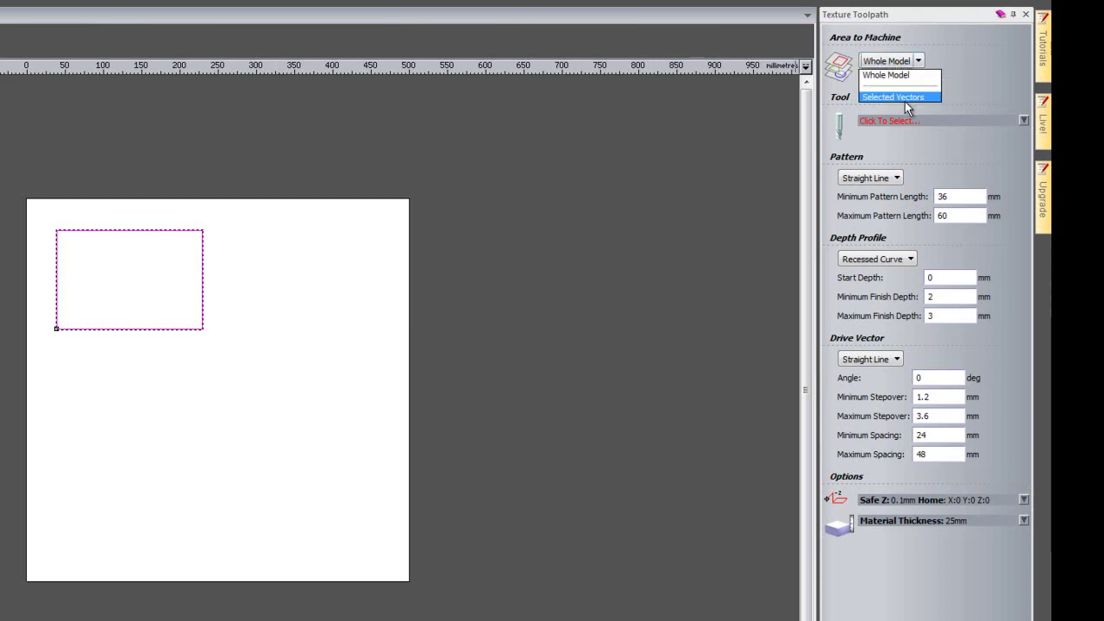
pyautogui.click(902, 98)
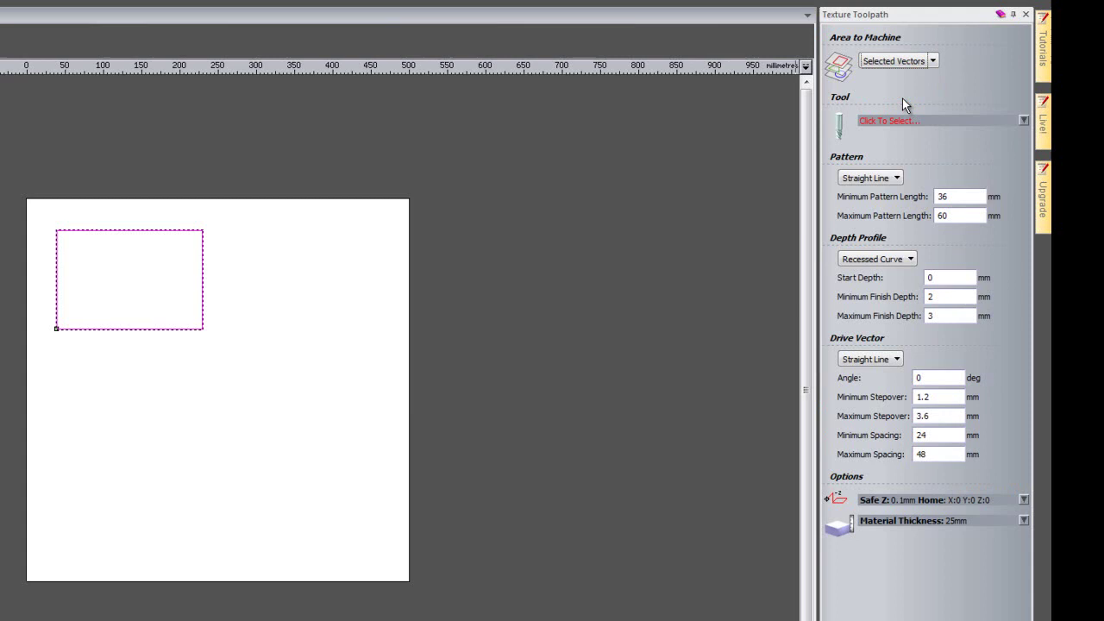
# - Assign the Ball Nose 12 mm tool from Aluminum 3D Finishing and apply the default values from the tool
pyautogui.click(899, 121)
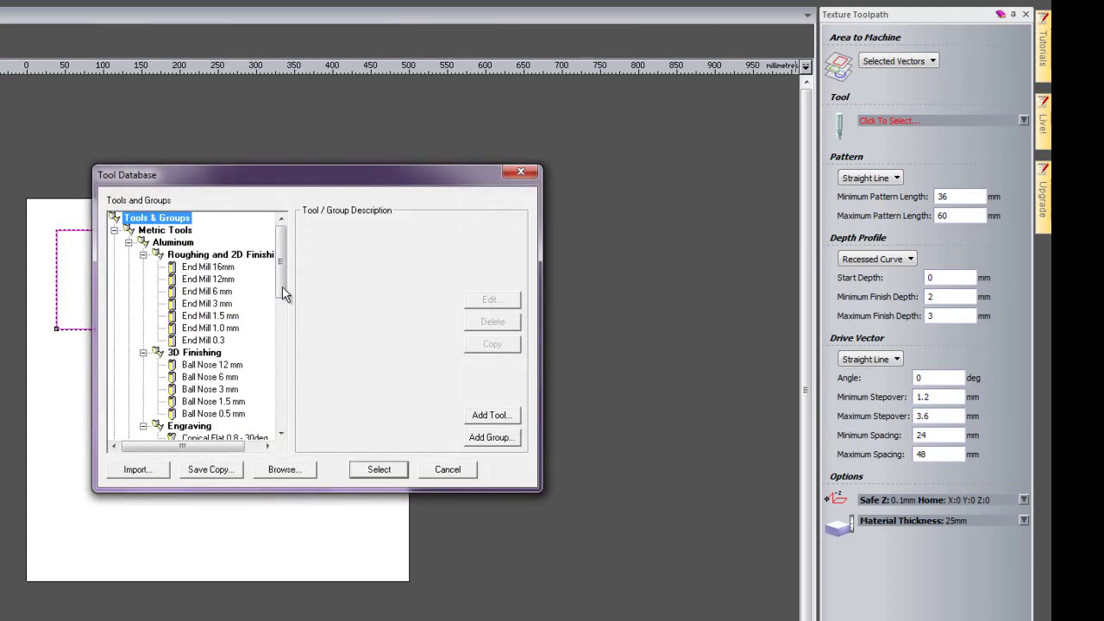
pyautogui.moveTo(288, 264); pyautogui.dragTo(285, 291)
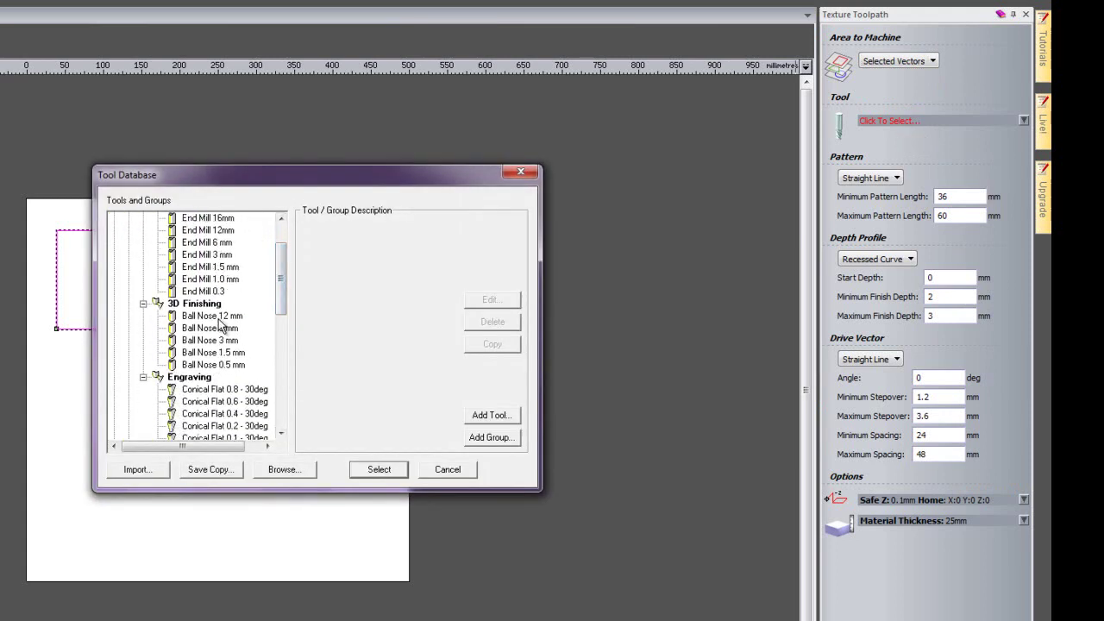
pyautogui.click(220, 317)
pyautogui.doubleClick(217, 319)
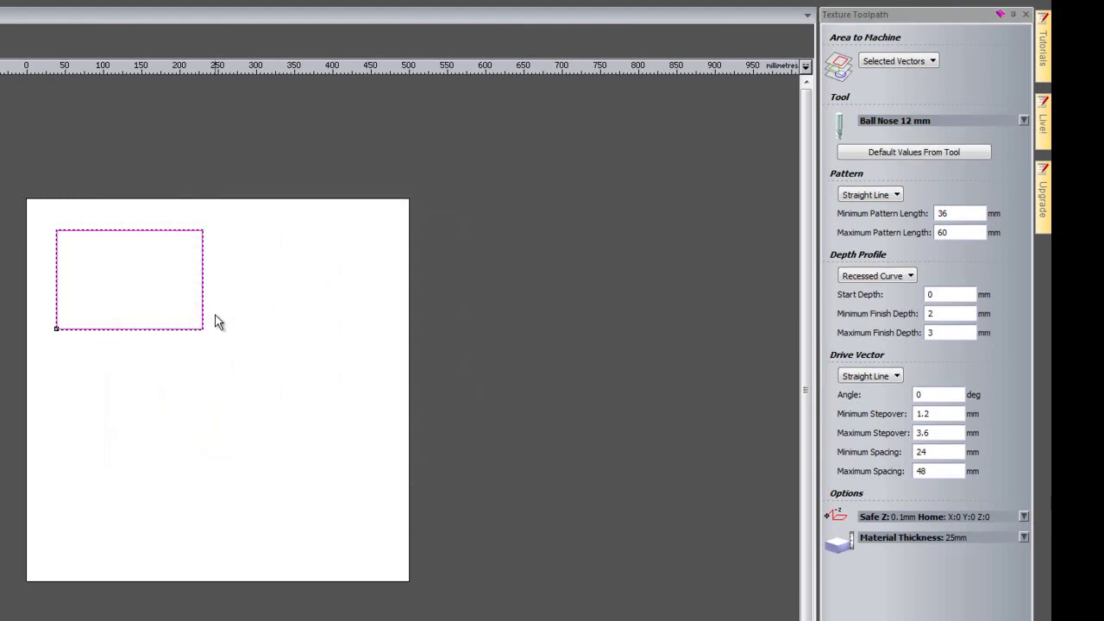
pyautogui.click(938, 151)
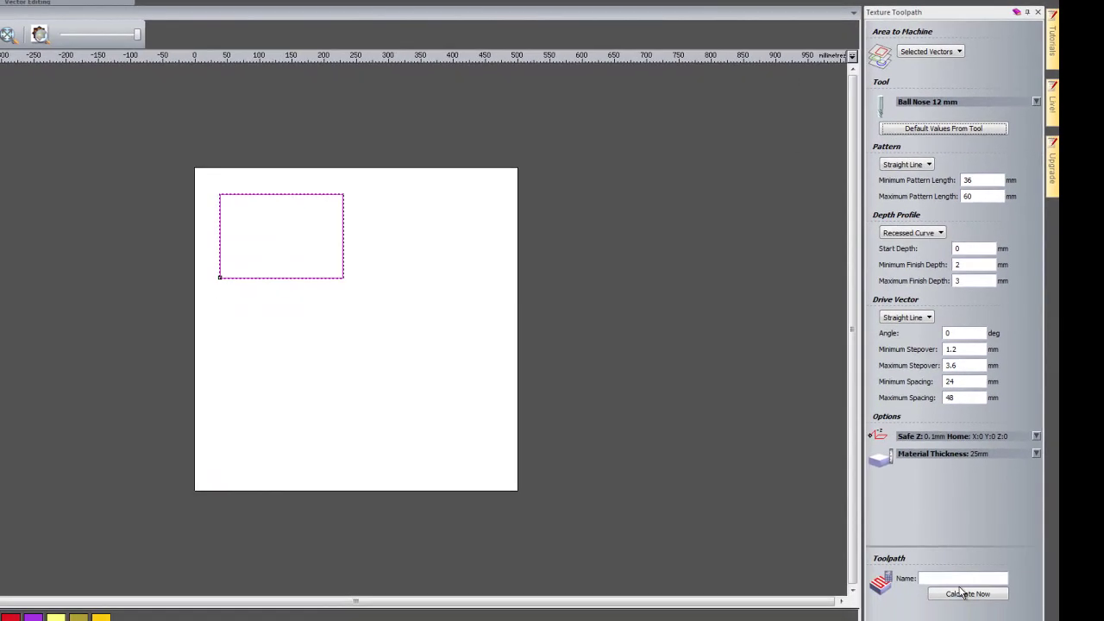
# - Calculate the rectangle's texture toolpath and simulate it in the 3D view, examining the carved texture up close
pyautogui.click(964, 596)
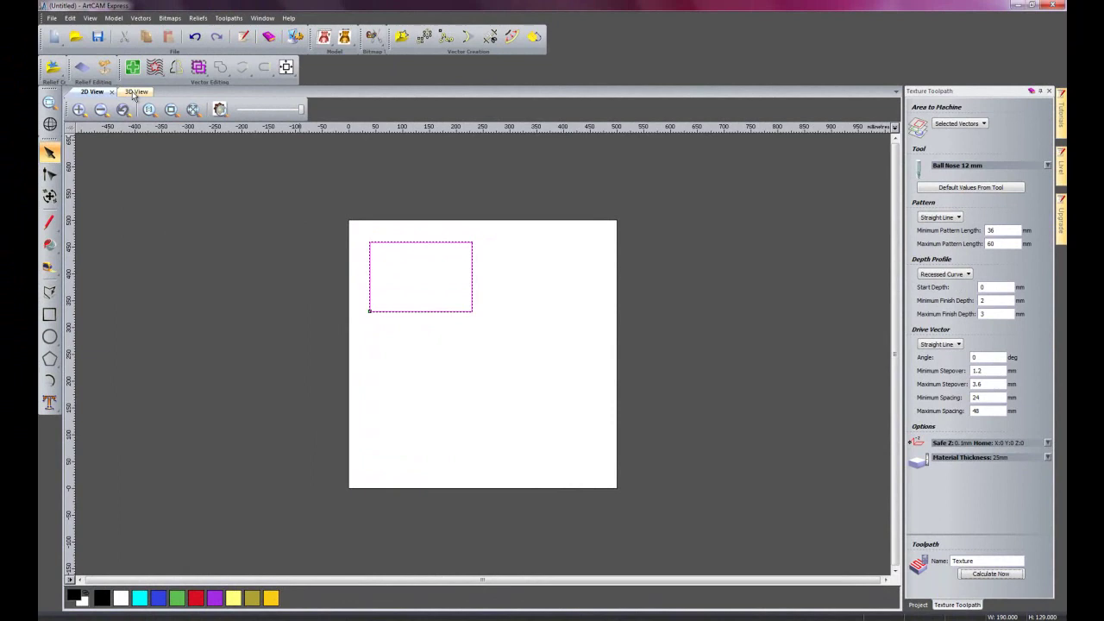
pyautogui.click(135, 92)
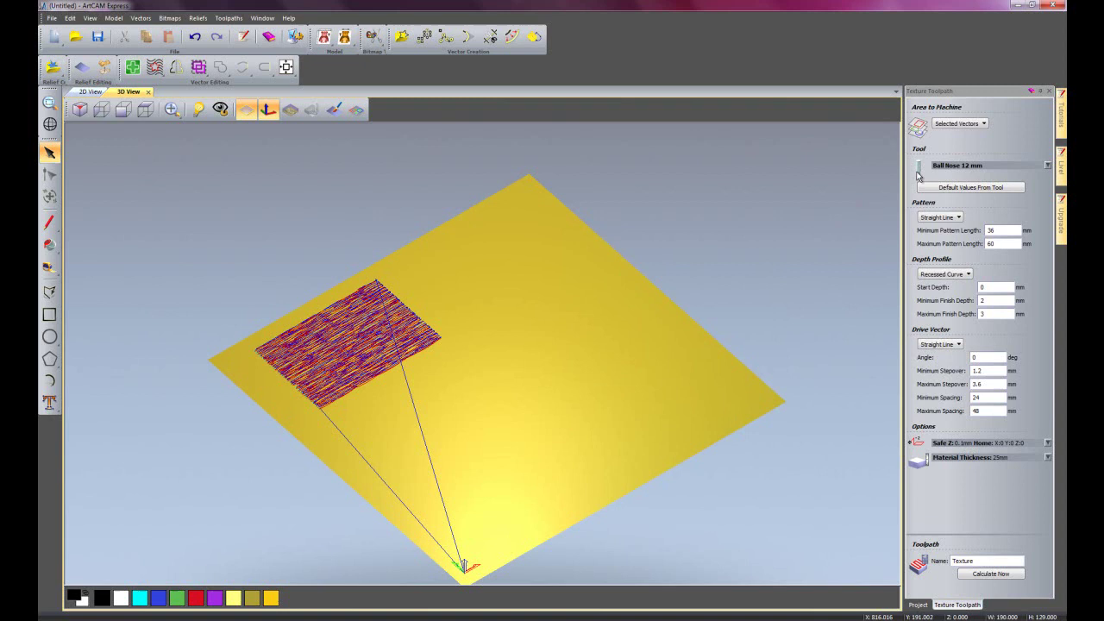
pyautogui.click(1050, 91)
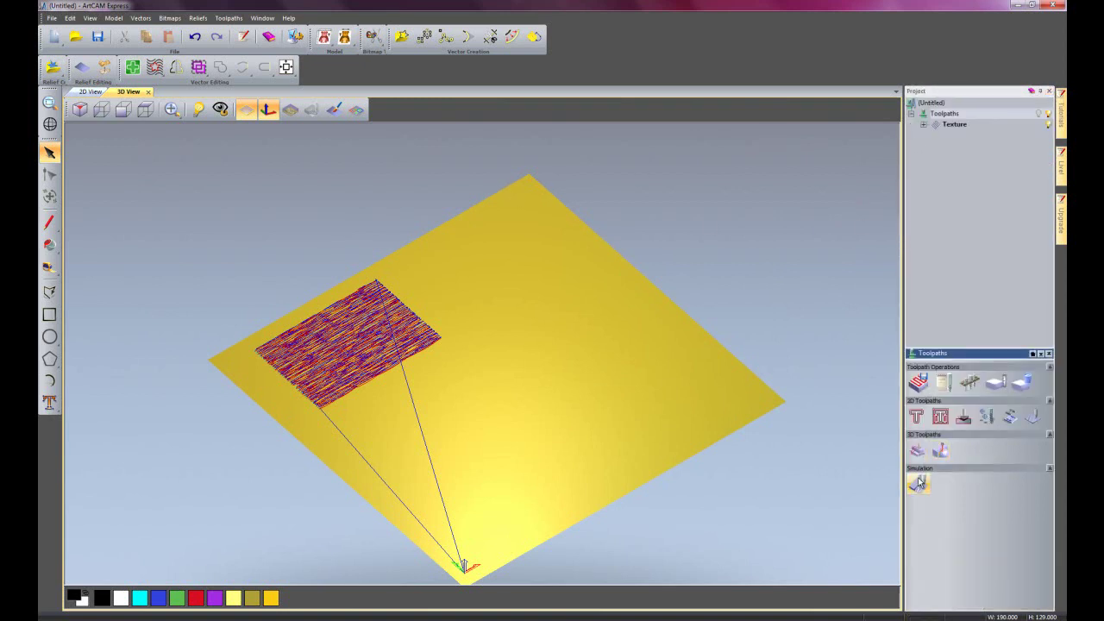
pyautogui.click(919, 484)
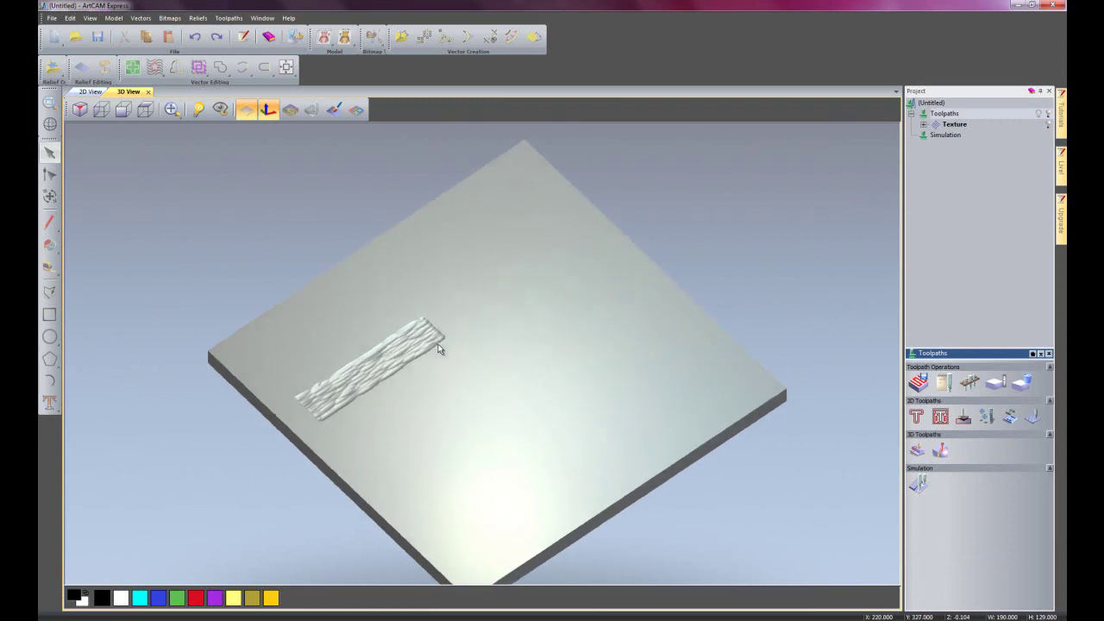
pyautogui.scroll(5, 240, 324)
pyautogui.moveTo(240, 324); pyautogui.dragTo(657, 324)
pyautogui.scroll(-3, 657, 324)
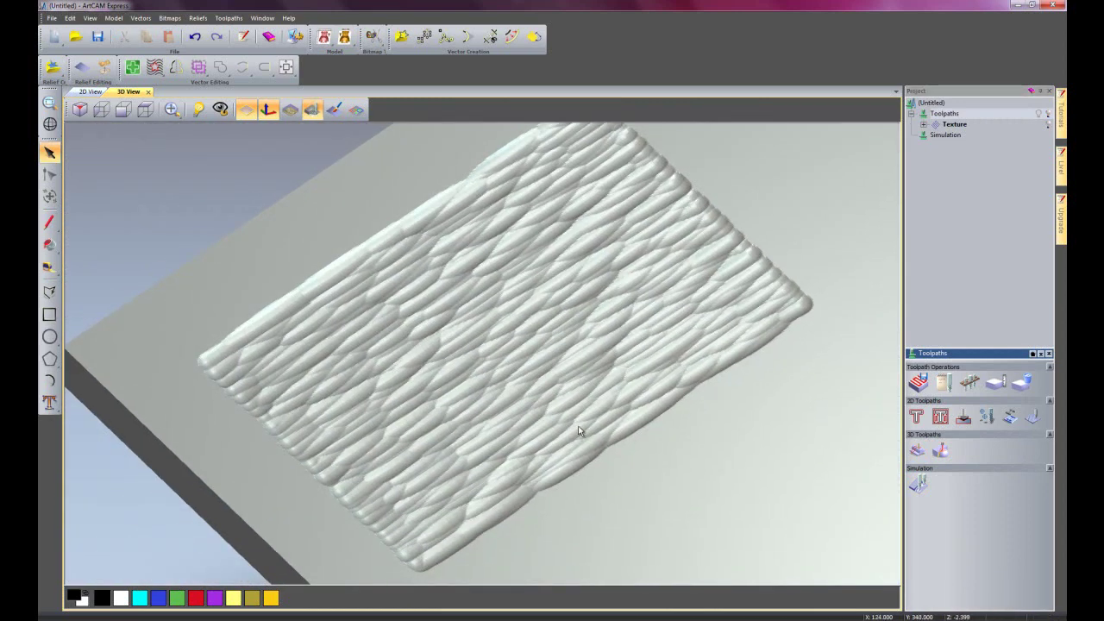
pyautogui.moveTo(582, 424); pyautogui.dragTo(604, 382)
pyautogui.scroll(3, 593, 441)
pyautogui.scroll(1, 594, 445)
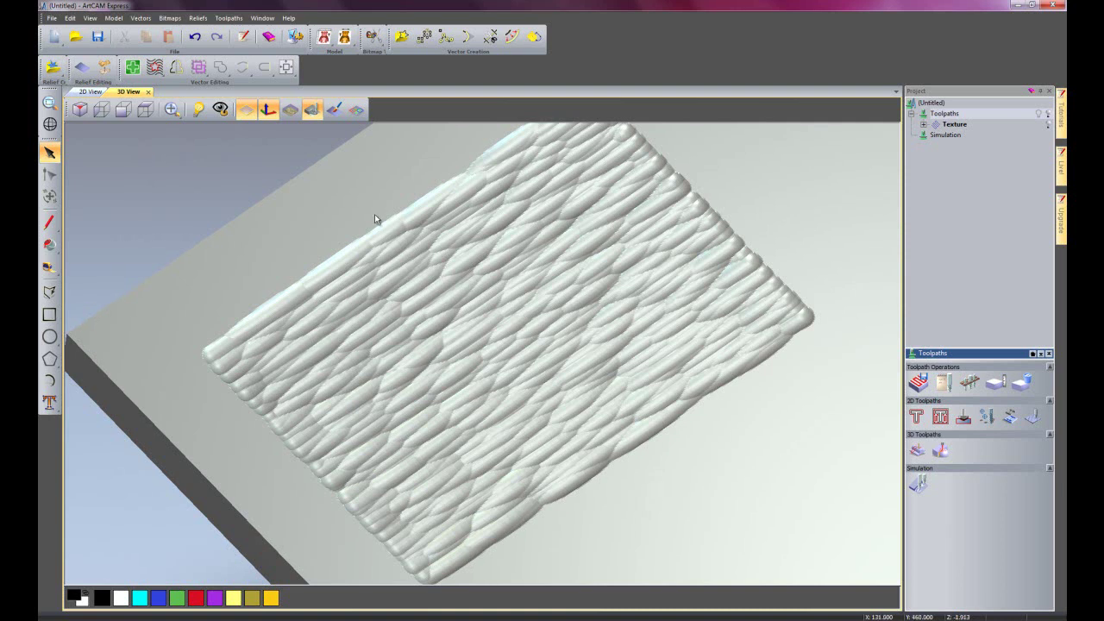
# - In the 2D view, draw a circle about 239 mm in diameter to the right of the rectangle
pyautogui.click(88, 93)
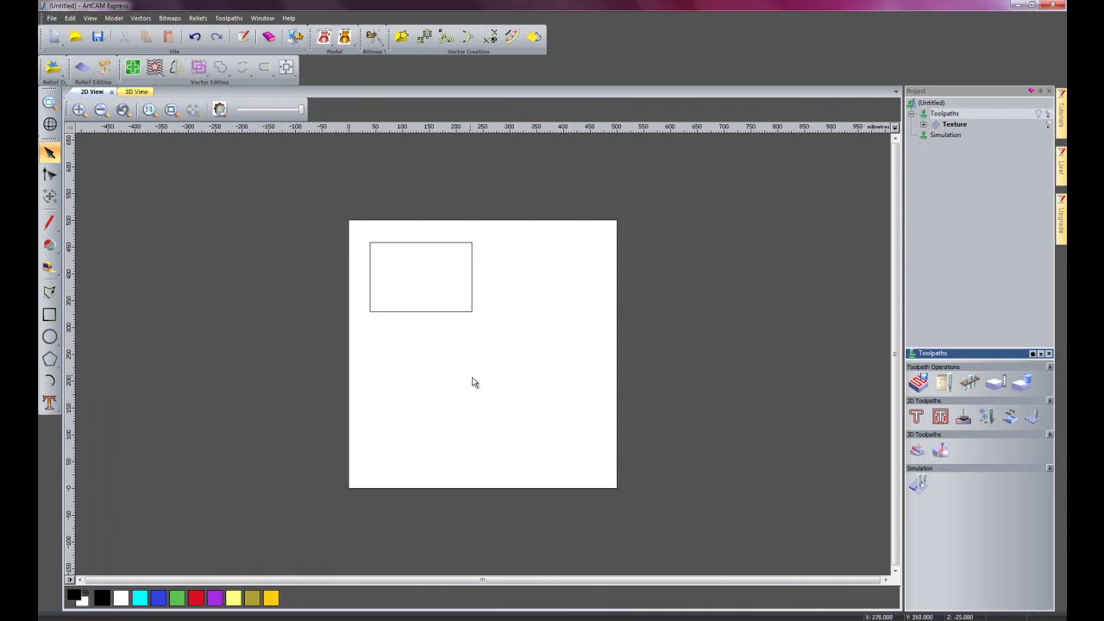
pyautogui.click(50, 338)
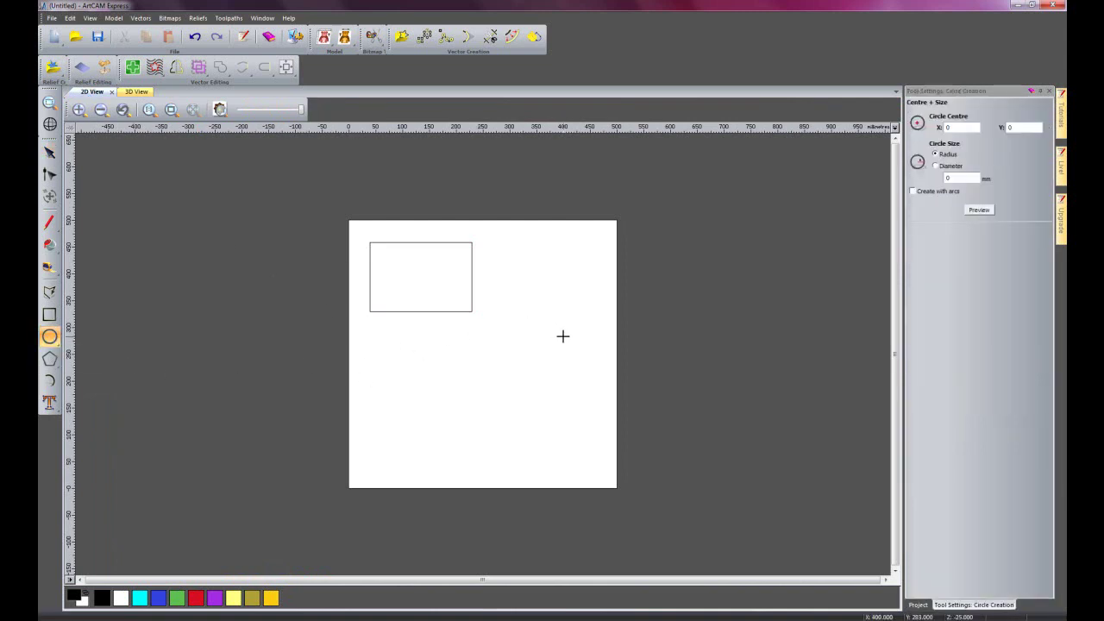
pyautogui.moveTo(547, 325); pyautogui.dragTo(542, 260)
pyautogui.press('Escape')
# - Draw a short open polyline about 54 mm wide and 74 mm high below the rectangle and leave it deselected
pyautogui.click(48, 288)
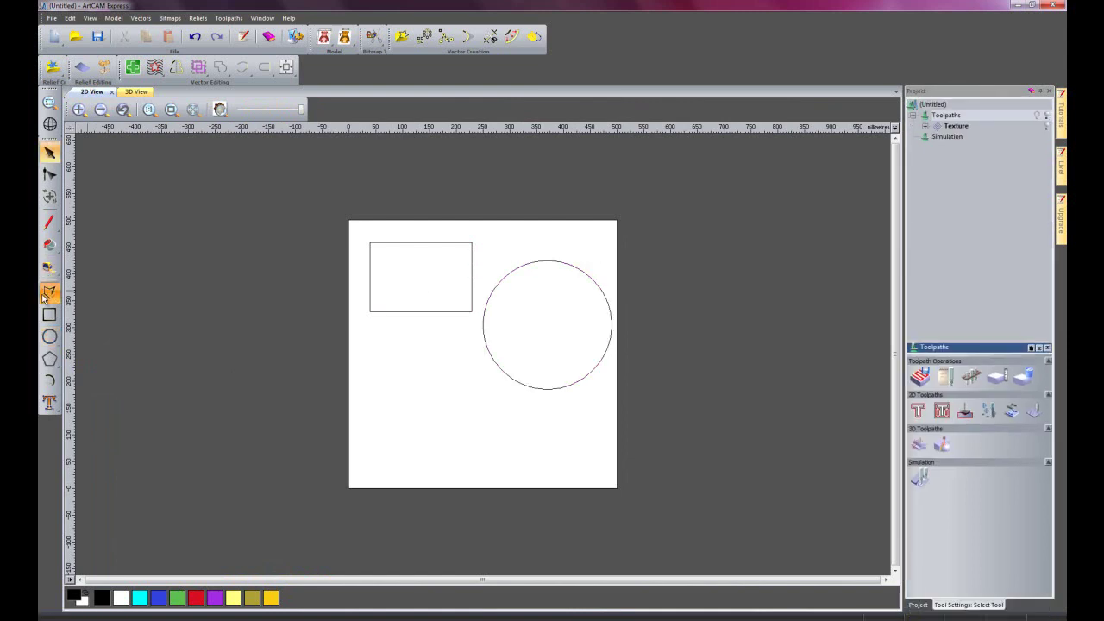
pyautogui.click(373, 422)
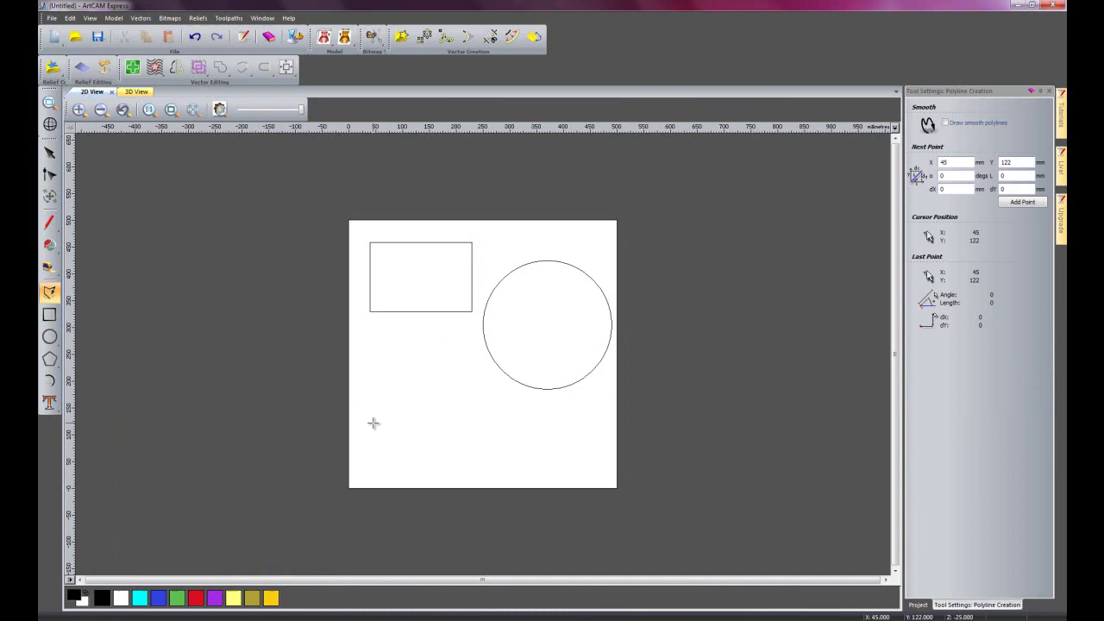
pyautogui.click(402, 384)
pyautogui.press('Escape')
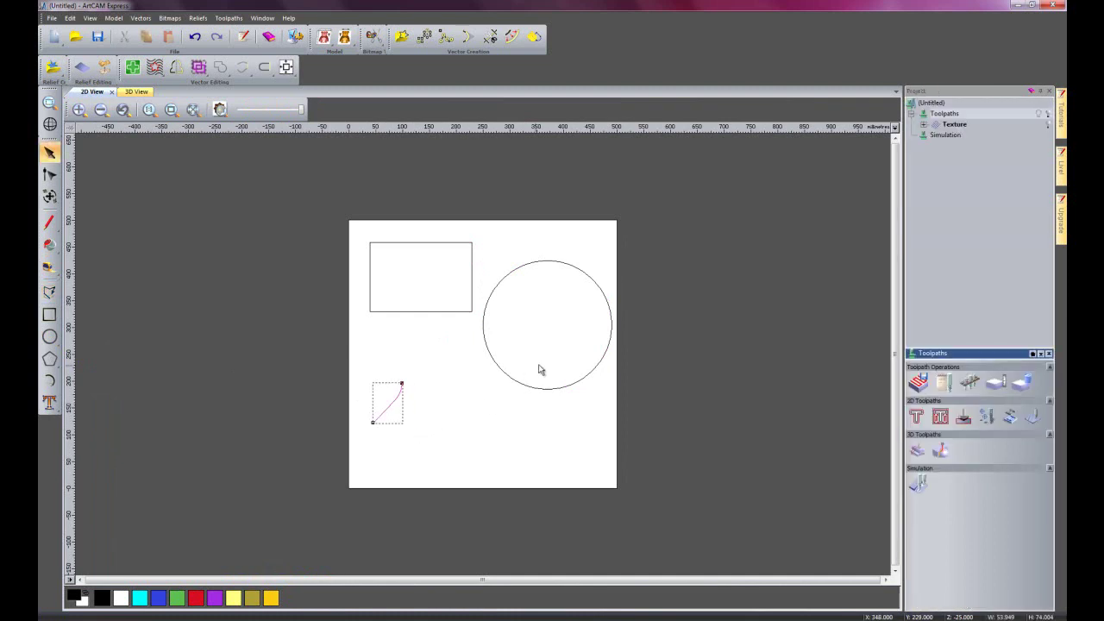
pyautogui.scroll(1, 537, 365)
pyautogui.click(524, 240)
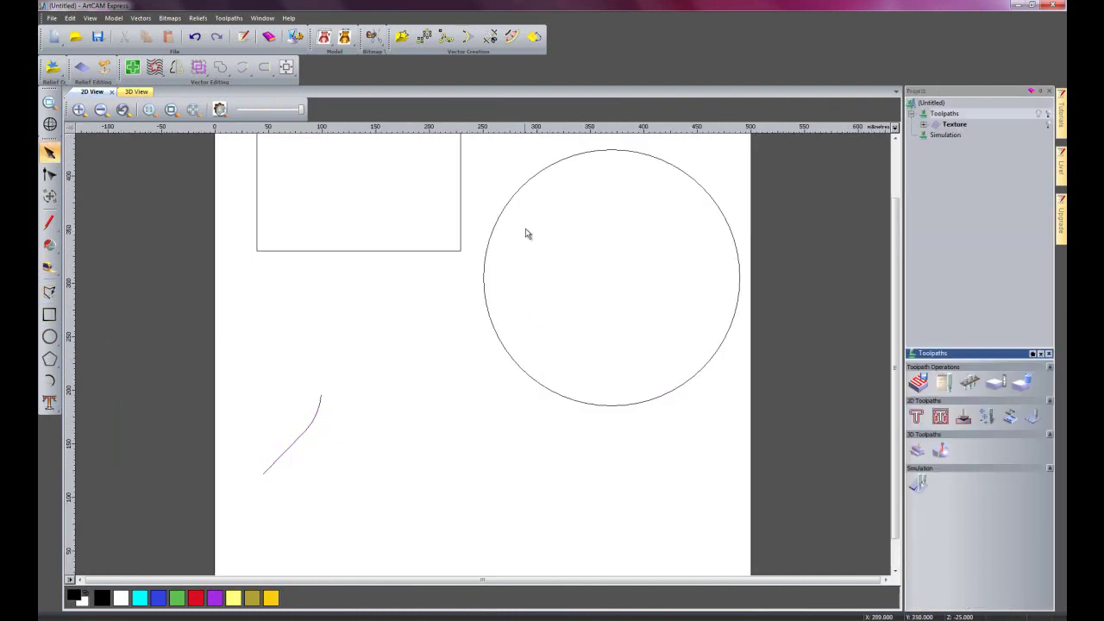
# - Set up a new texture toolpath that machines Selected Vectors and uses the short open curve as its pattern vector
pyautogui.click(1026, 416)
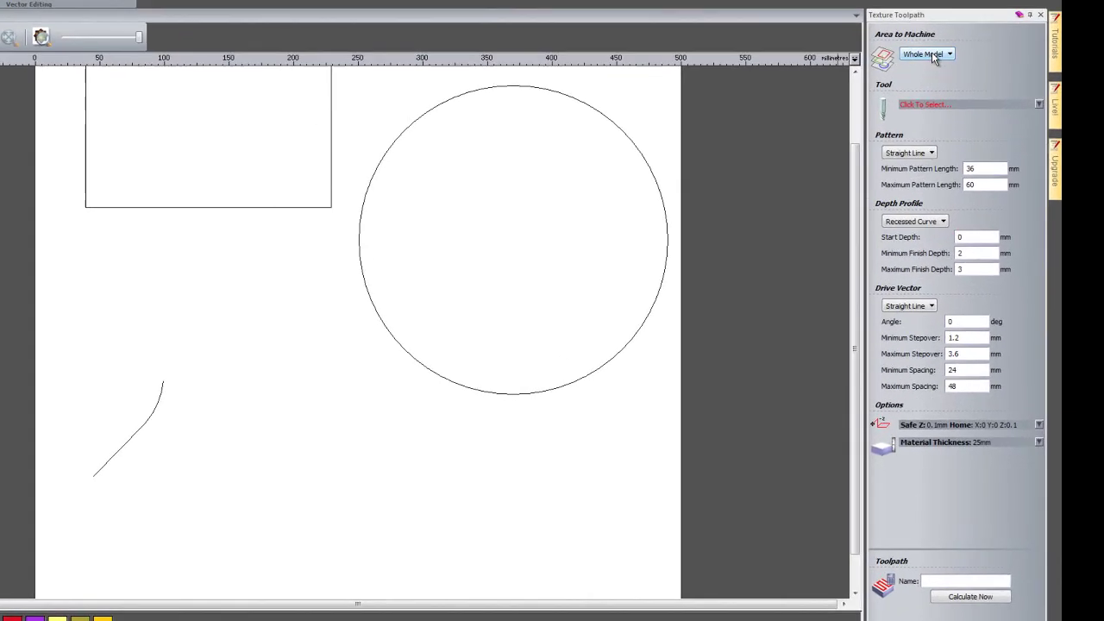
pyautogui.click(932, 53)
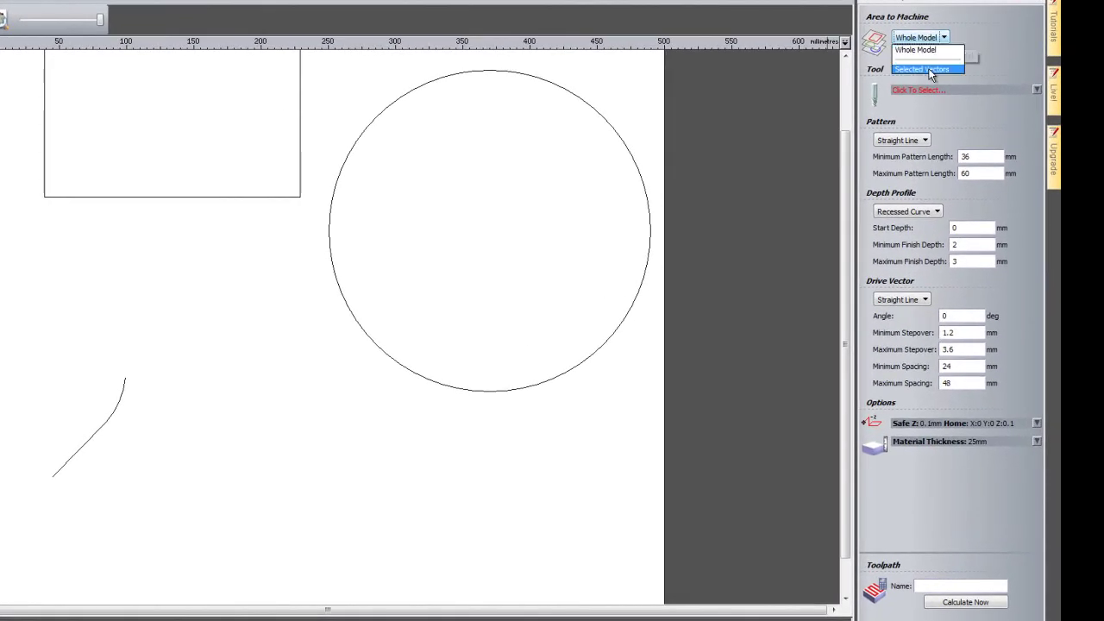
pyautogui.click(928, 72)
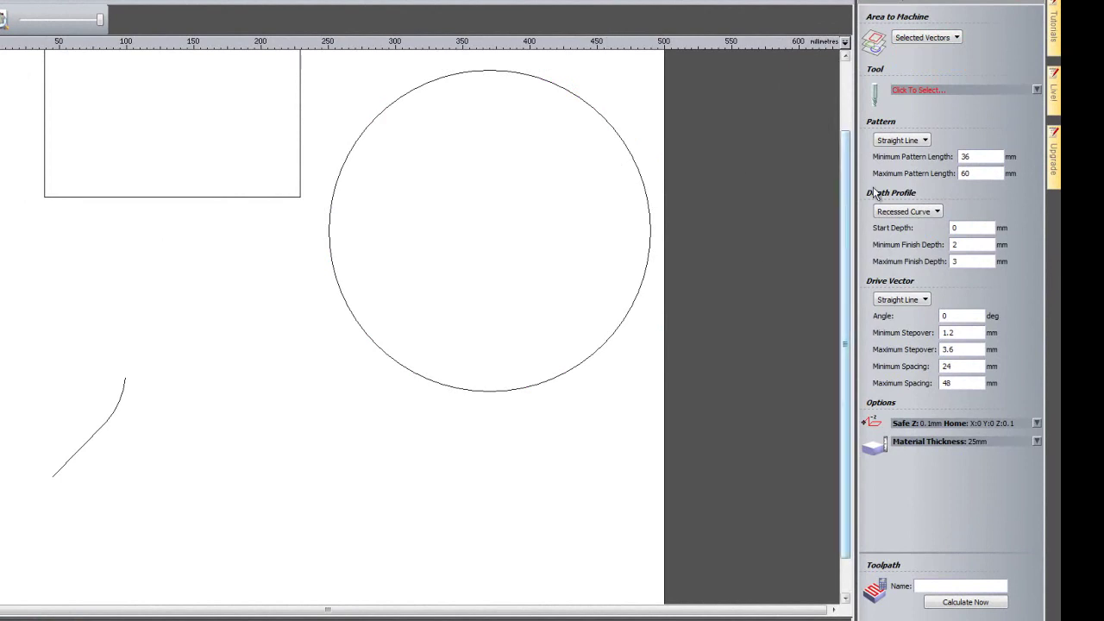
pyautogui.click(919, 142)
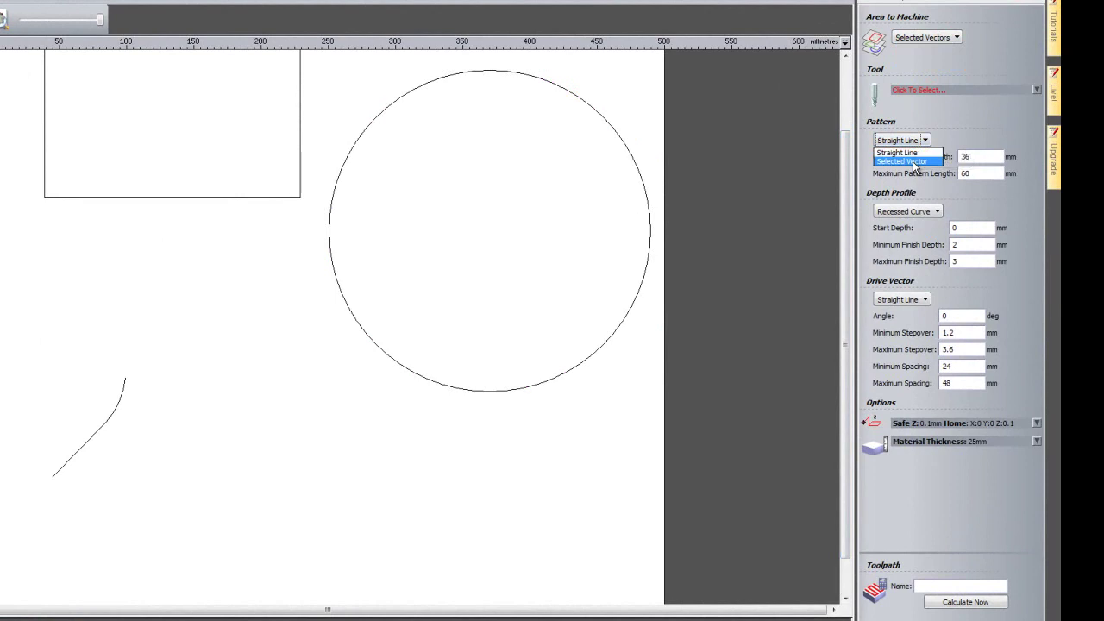
pyautogui.click(916, 161)
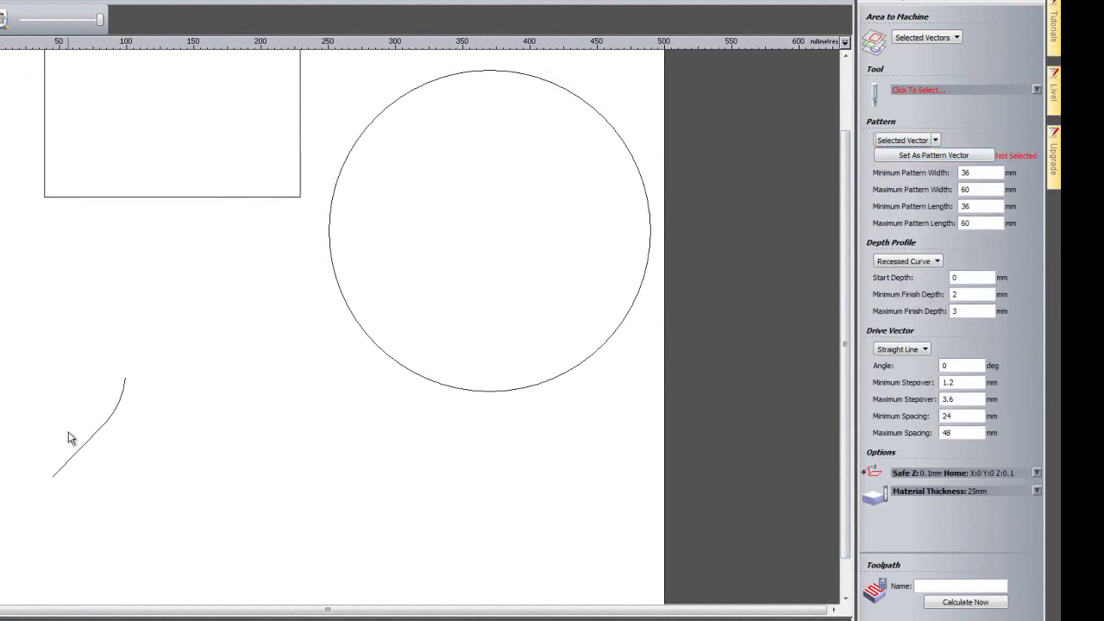
pyautogui.click(95, 437)
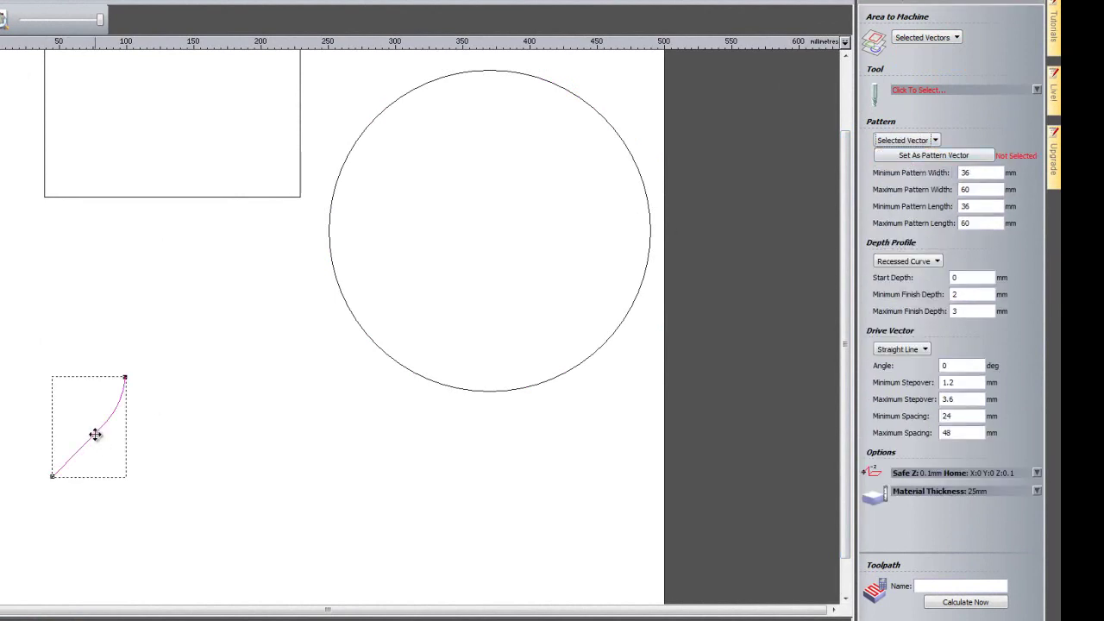
pyautogui.click(956, 158)
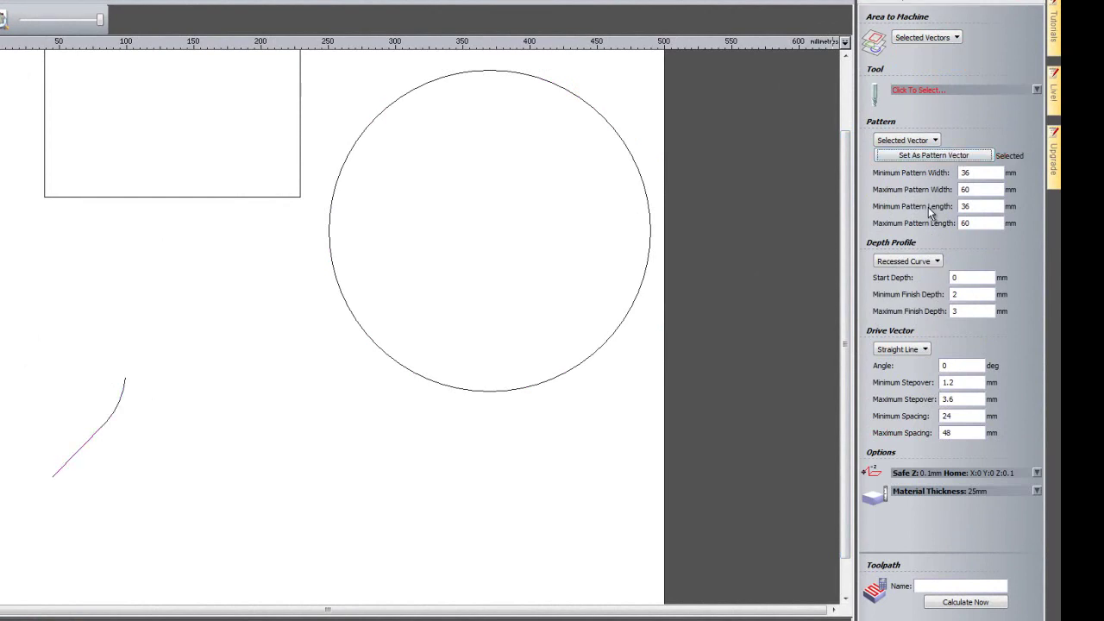
# - Calculate the texture toolpath for the circle with the Conical Flat 0.2 - 20deg tool
pyautogui.click(631, 162)
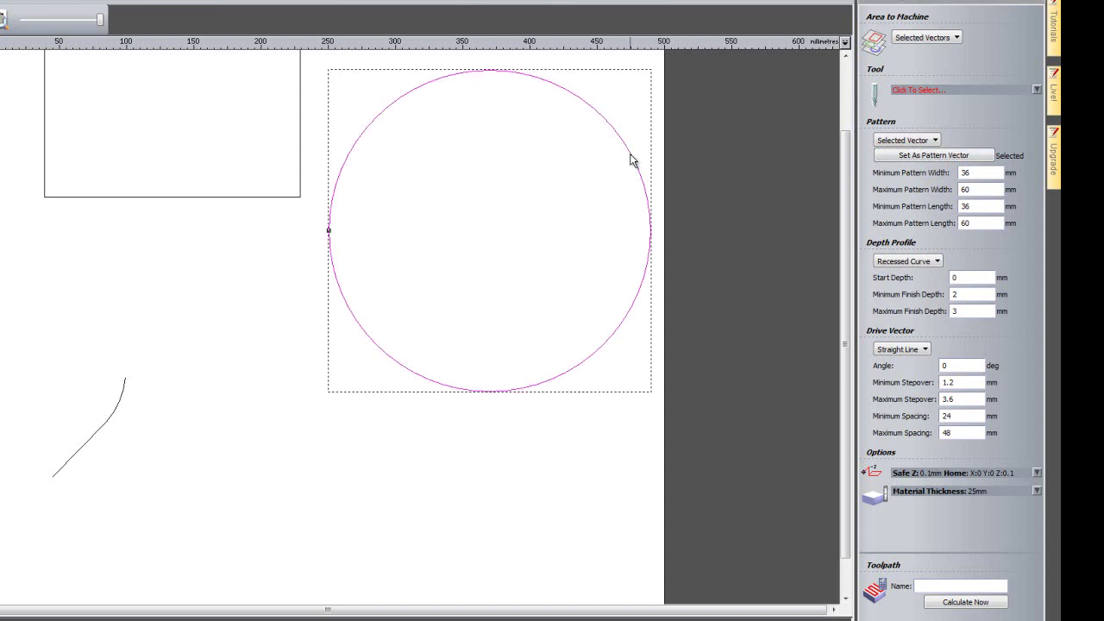
pyautogui.click(932, 88)
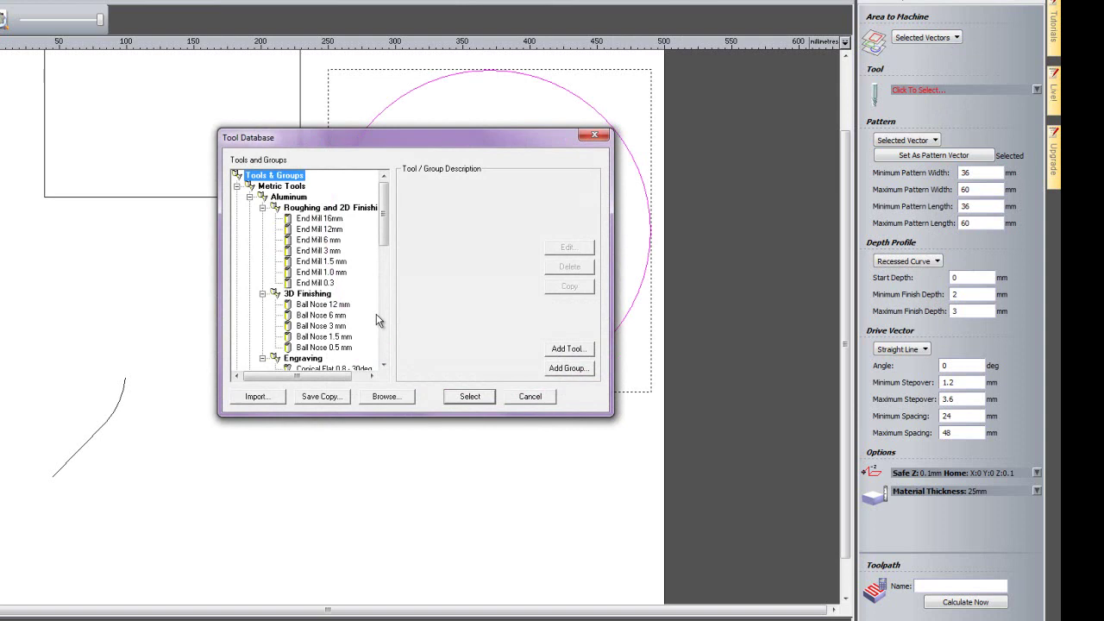
pyautogui.moveTo(385, 233); pyautogui.dragTo(386, 287)
pyautogui.doubleClick(328, 315)
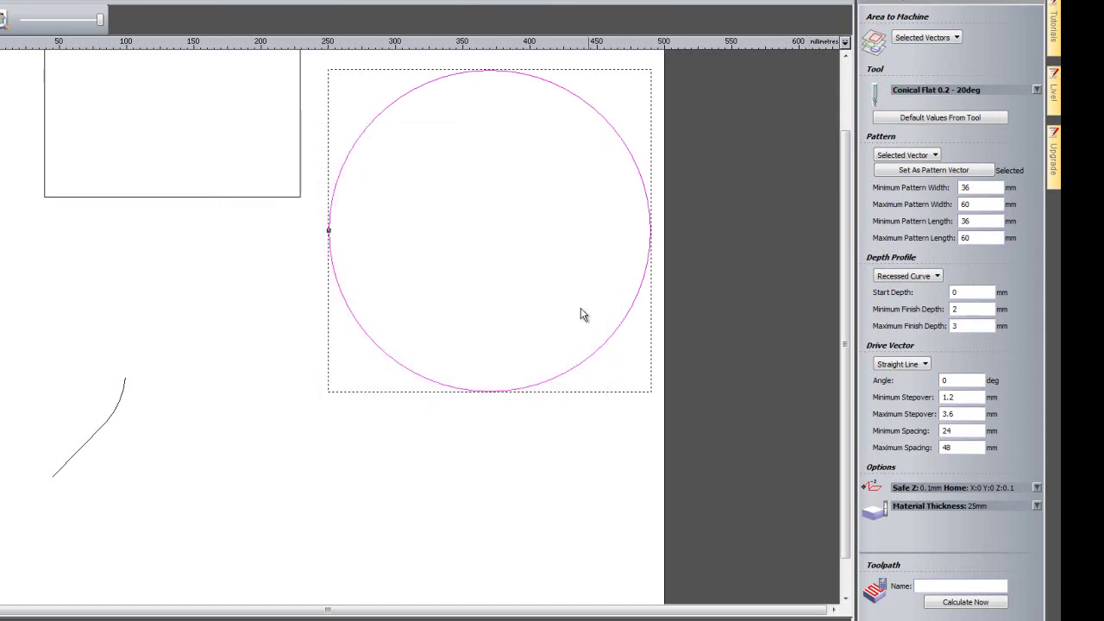
pyautogui.click(981, 603)
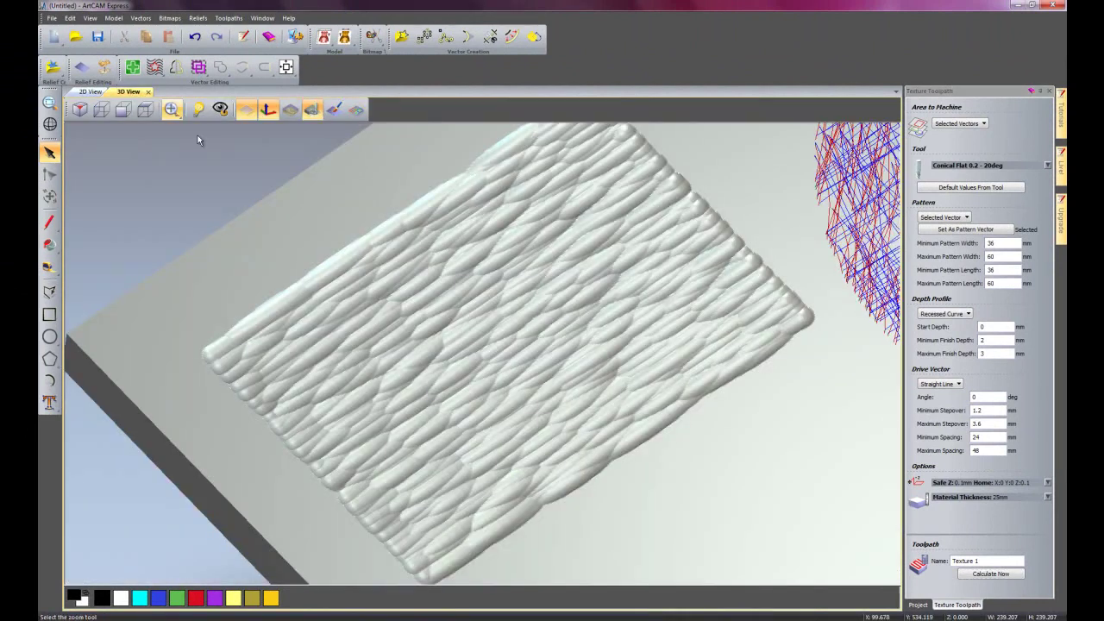
# - Finish the texture toolpath setup and simulate the Texture 1 toolpath in the circle
pyautogui.moveTo(595, 321); pyautogui.dragTo(518, 432)
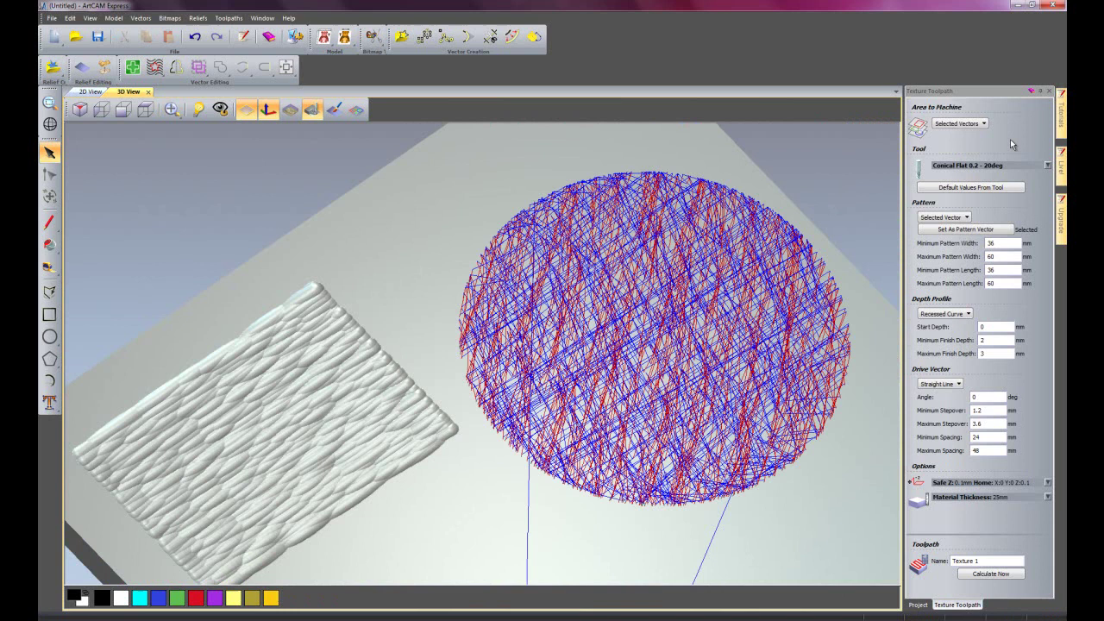
pyautogui.click(1049, 90)
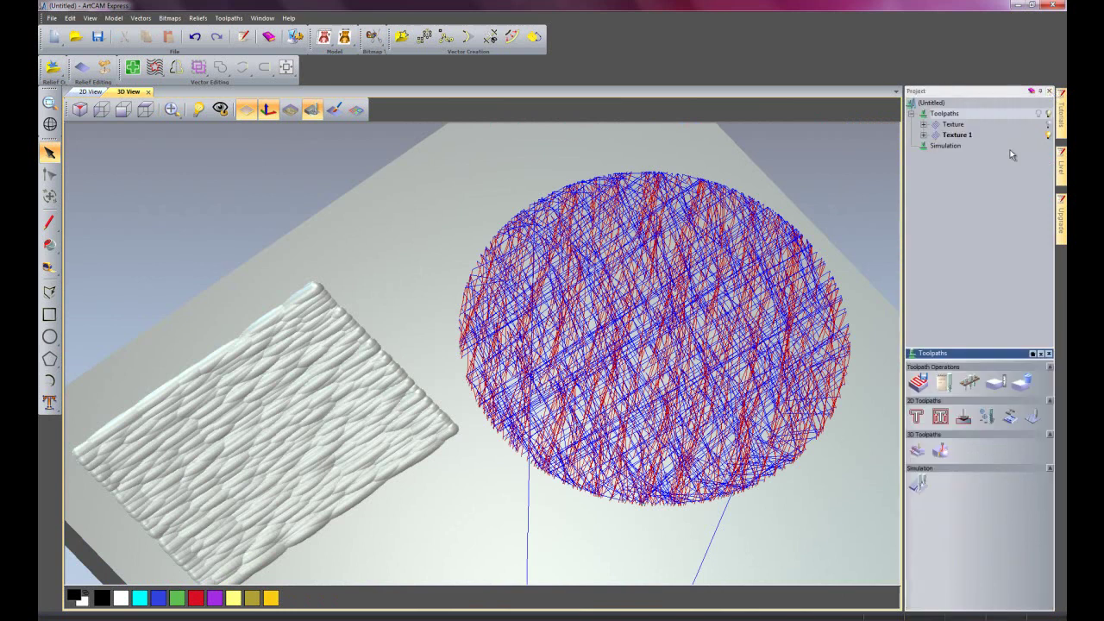
pyautogui.rightClick(949, 135)
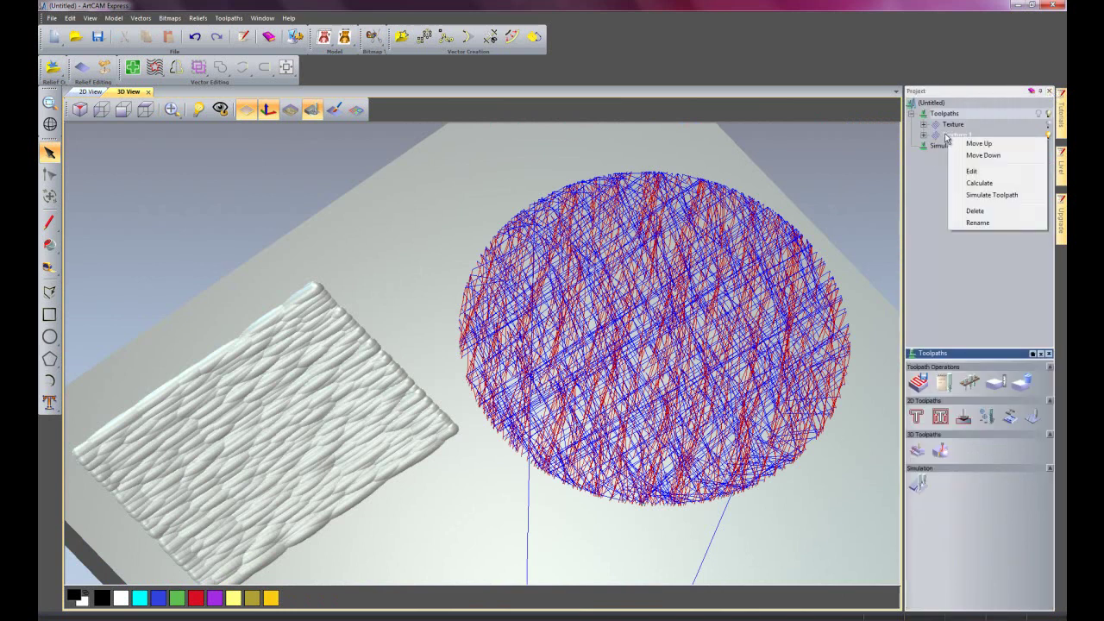
pyautogui.click(979, 184)
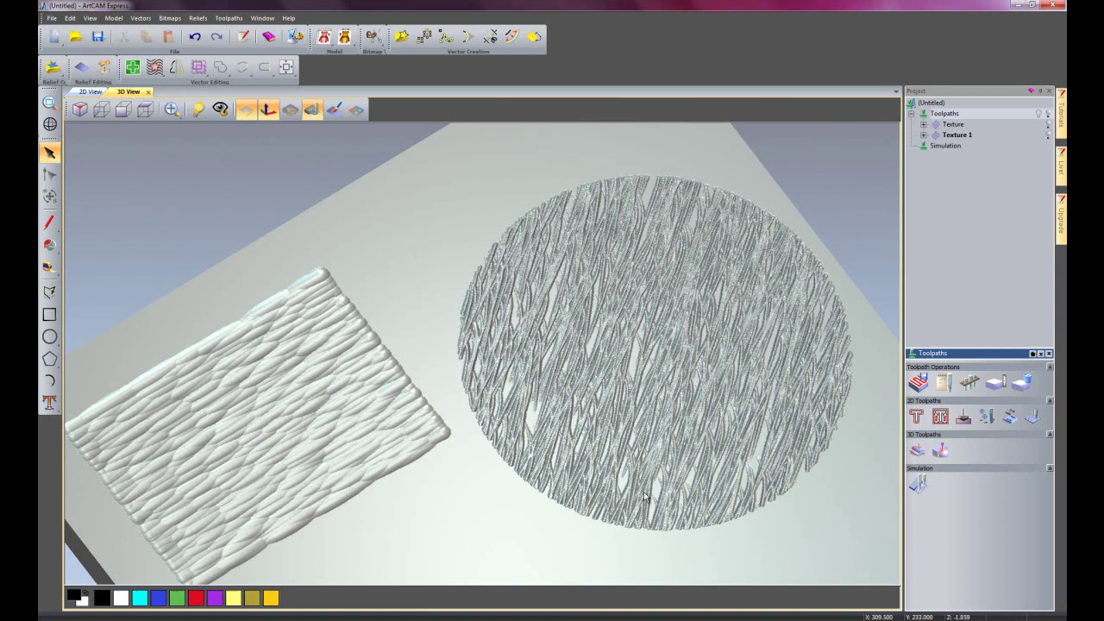
# - Edit the Texture 1 toolpath to a minimum stepover of 5 mm and a maximum stepover of 10 mm, and recalculate it
pyautogui.rightClick(950, 136)
pyautogui.click(975, 173)
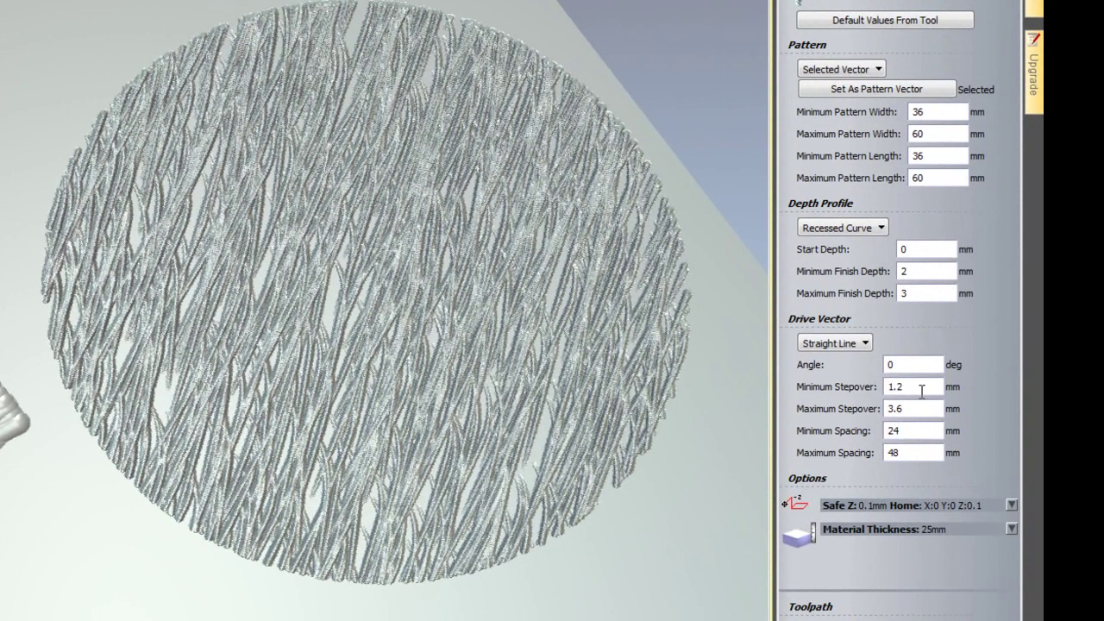
pyautogui.click(921, 391)
pyautogui.moveTo(916, 390); pyautogui.dragTo(855, 381)
pyautogui.write('5')
pyautogui.moveTo(915, 411); pyautogui.dragTo(852, 405)
pyautogui.write('10')
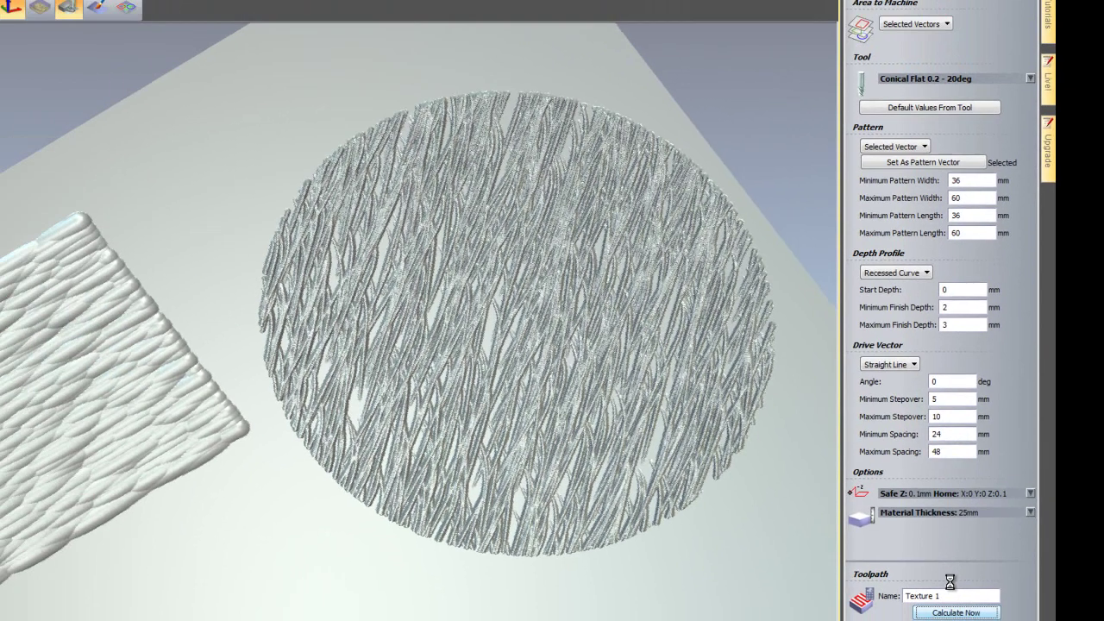
pyautogui.click(918, 620)
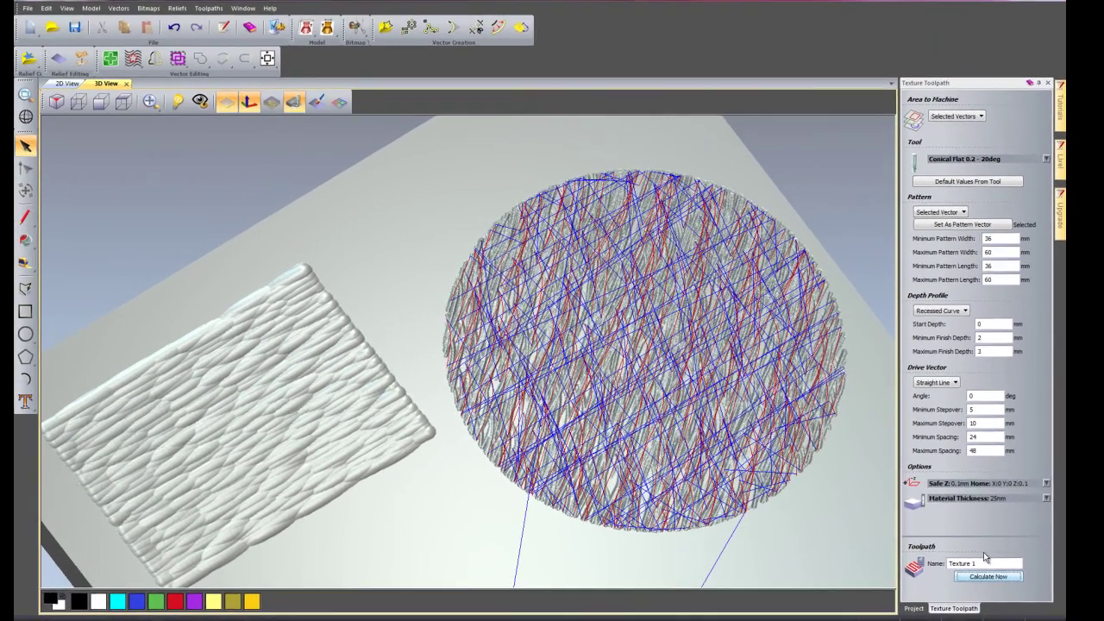
# - Reset the simulation relief and simulate the recalculated Texture 1 toolpath on its own
pyautogui.rightClick(939, 140)
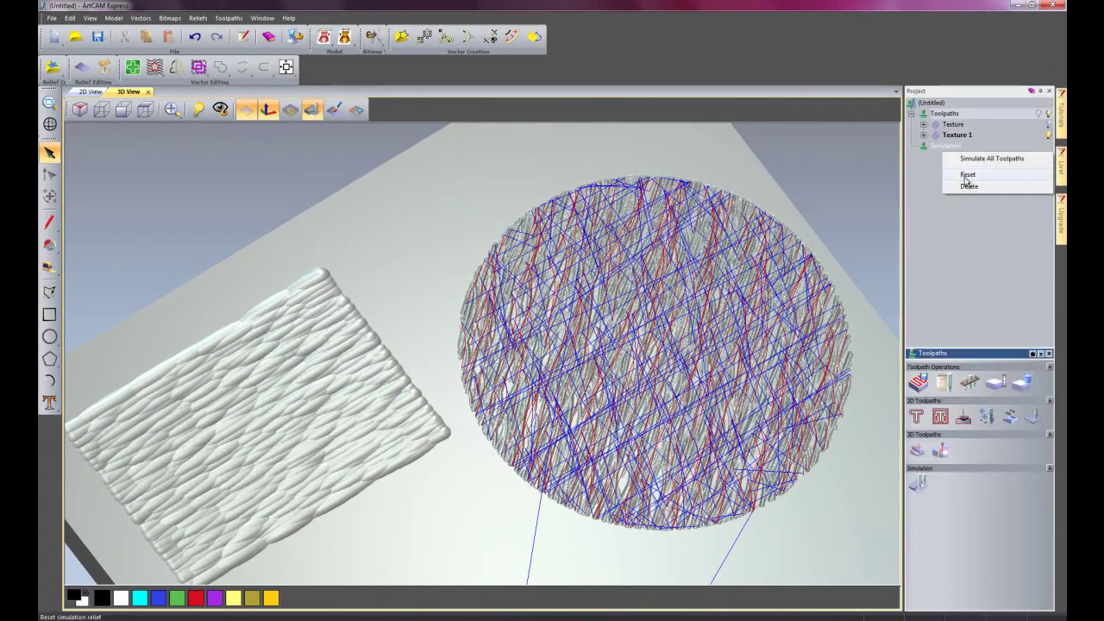
pyautogui.click(967, 177)
pyautogui.rightClick(952, 136)
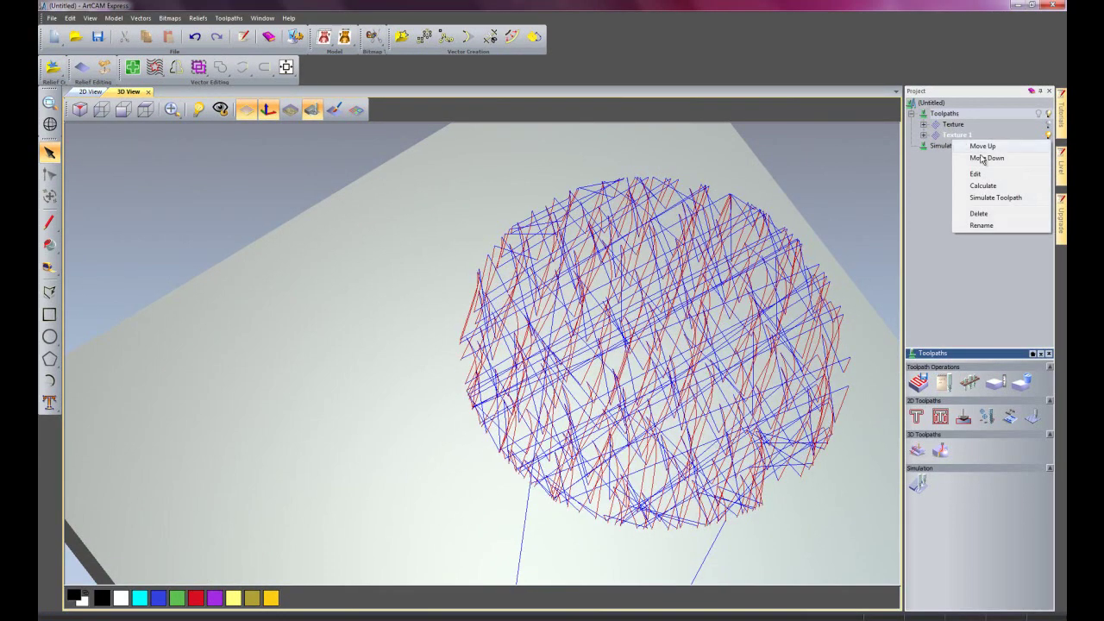
pyautogui.click(982, 196)
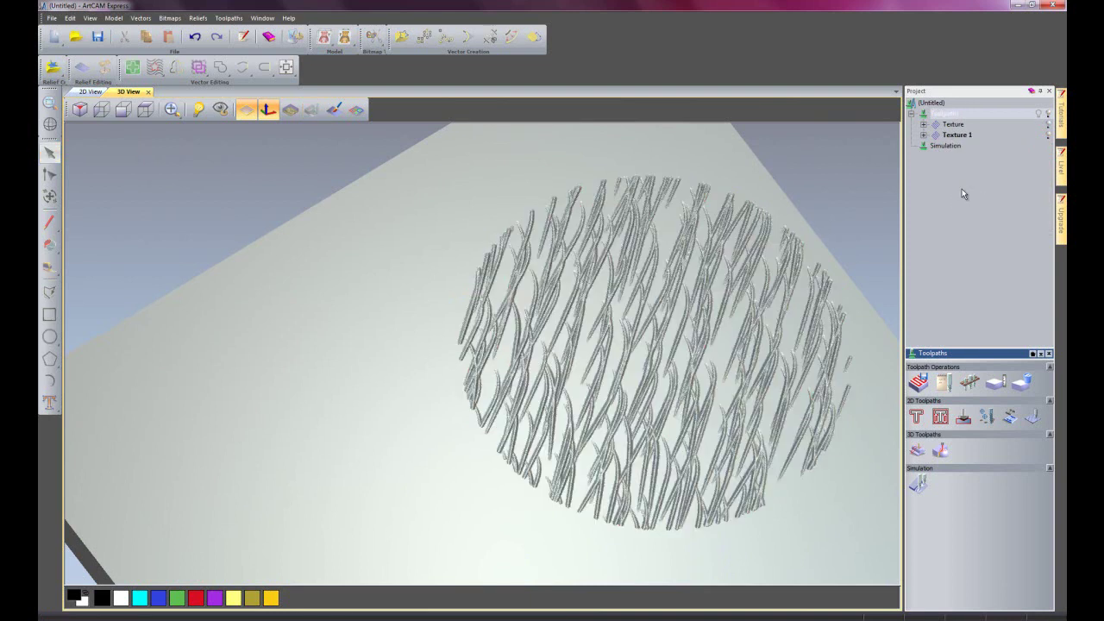